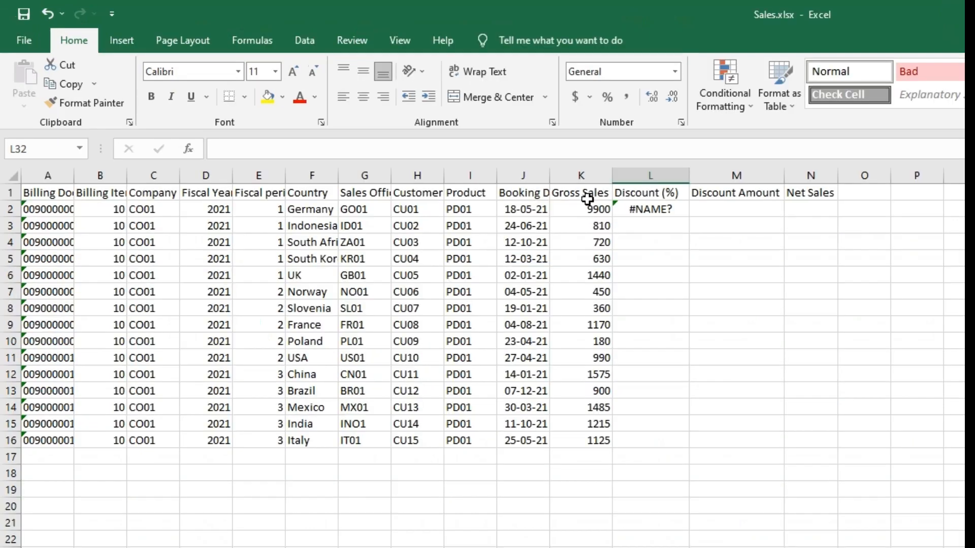
# Replace the broken discount formula in L2 with =RANDBETWEEN(1,10)
pyautogui.click(476, 145)
pyautogui.click(657, 213)
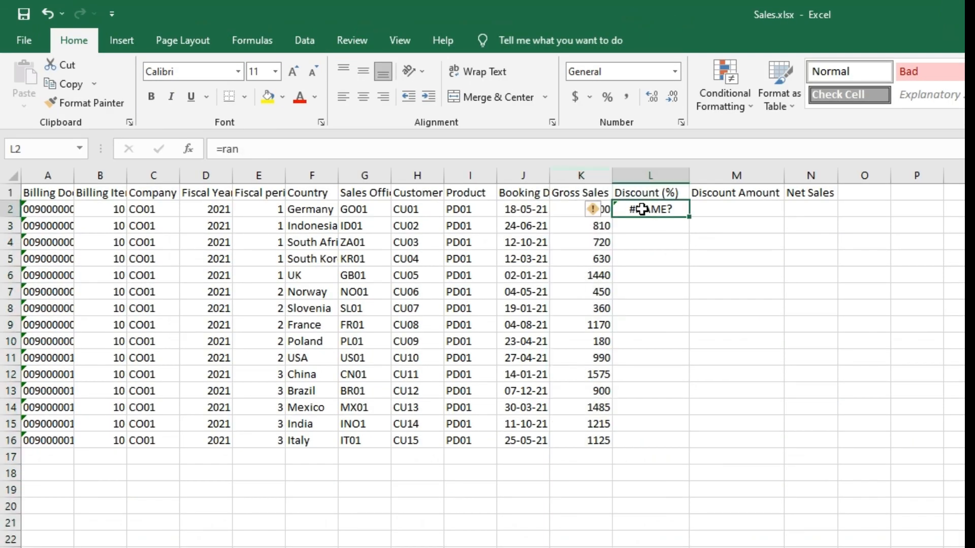
pyautogui.write('=')
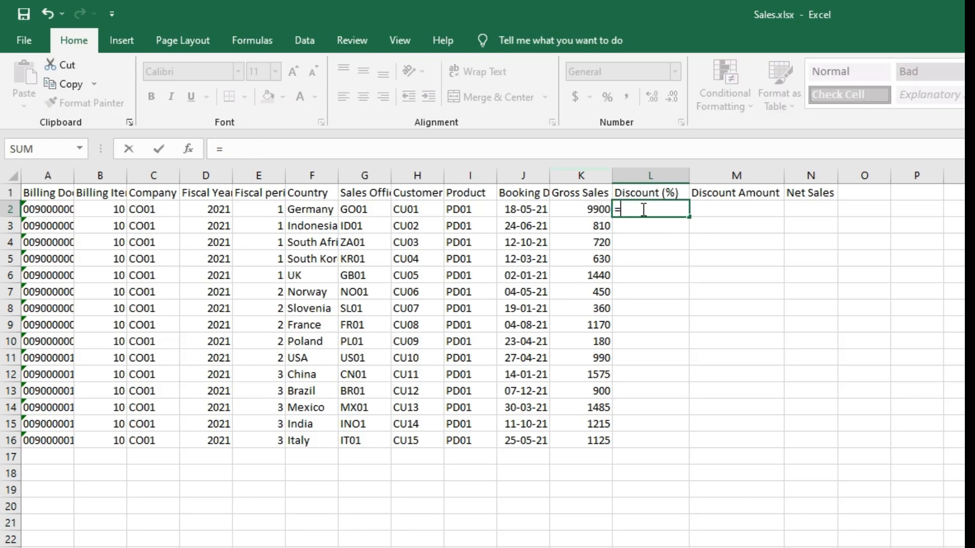
pyautogui.click(458, 149)
pyautogui.write('ra')
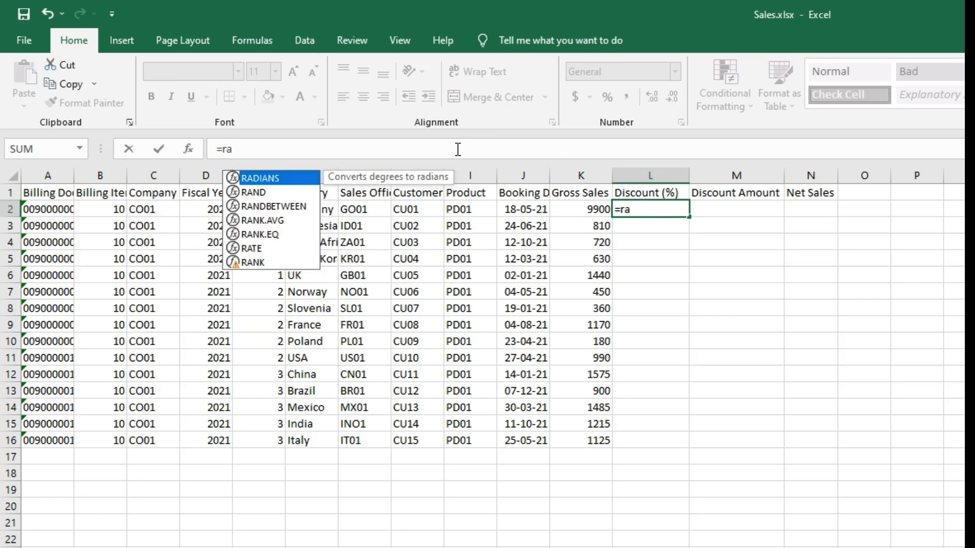
pyautogui.doubleClick(304, 208)
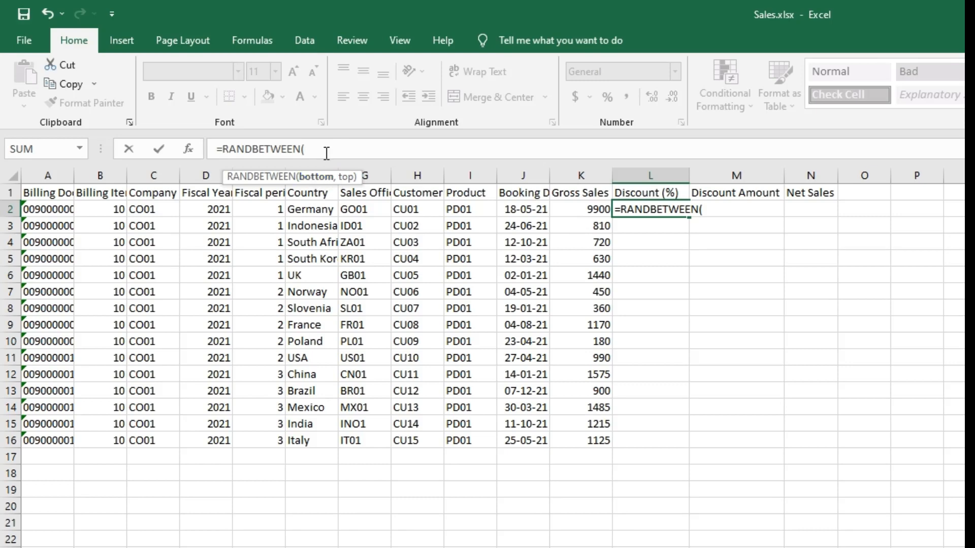
pyautogui.write('1,10)')
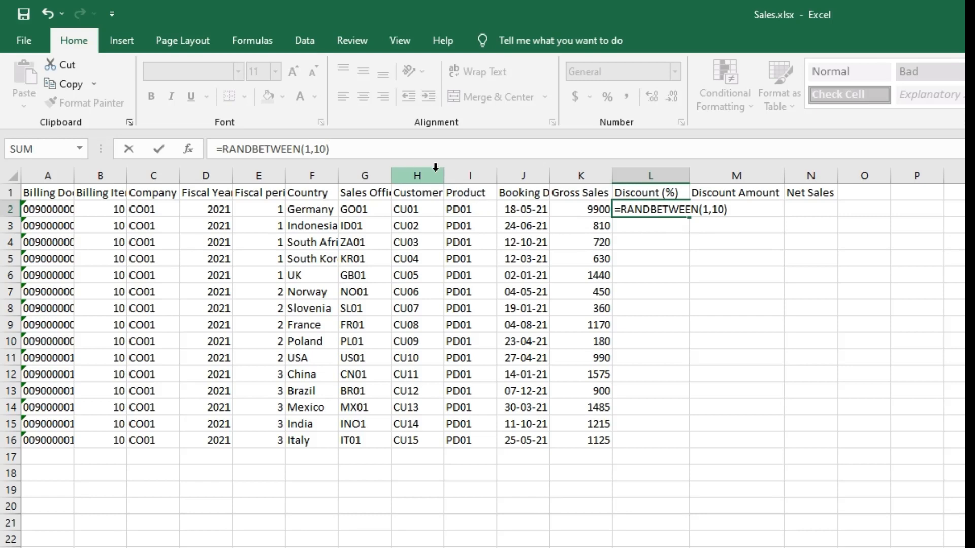
pyautogui.press('Return')
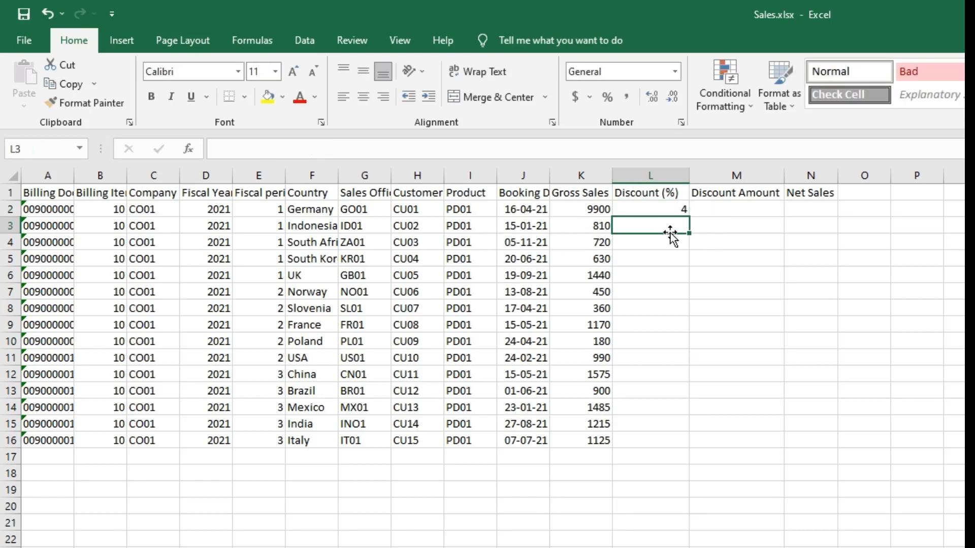
# Fill the RANDBETWEEN discount formula down from L2 to L16
pyautogui.click(660, 210)
pyautogui.moveTo(689, 217); pyautogui.dragTo(699, 450)
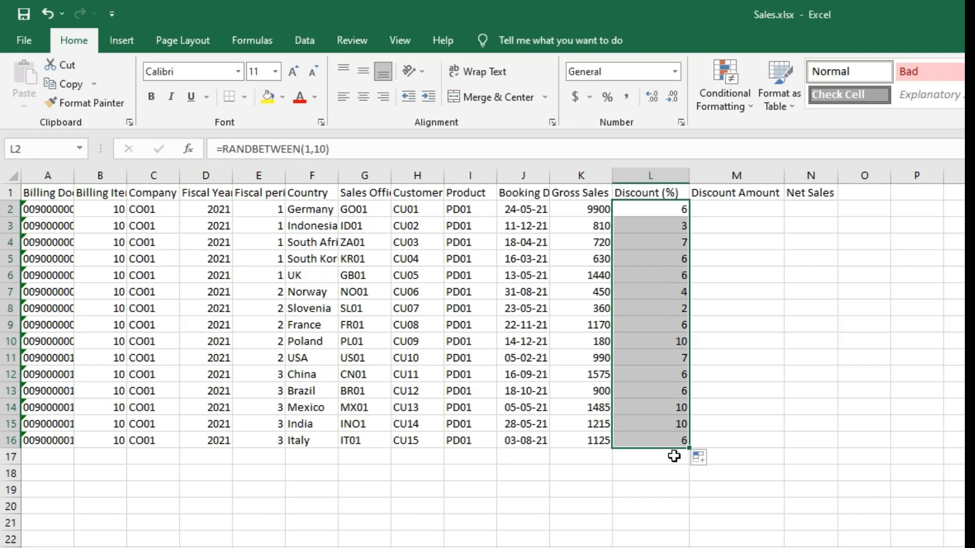
pyautogui.click(766, 210)
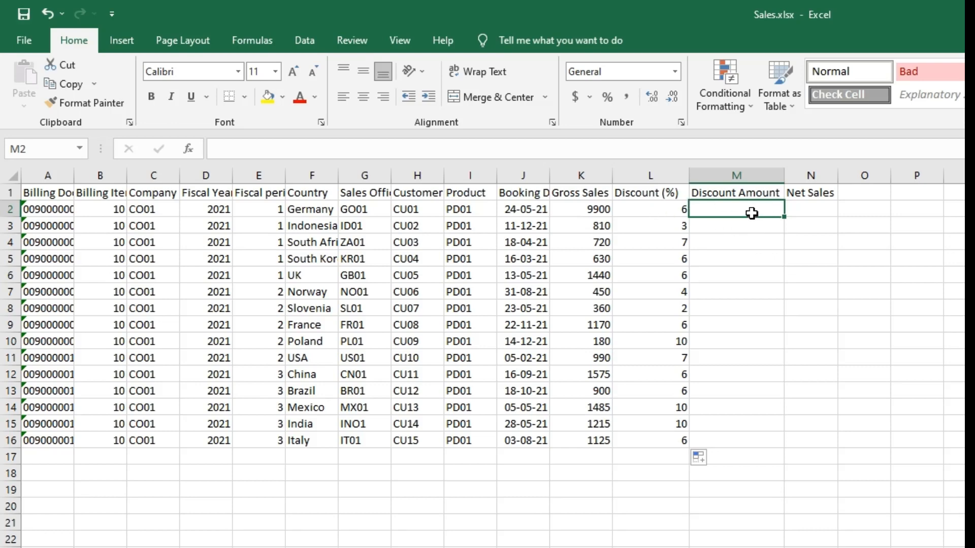
# Enter =(K2*L2)/100 in M2 and fill it down to M16
pyautogui.write('=')
pyautogui.click(437, 147)
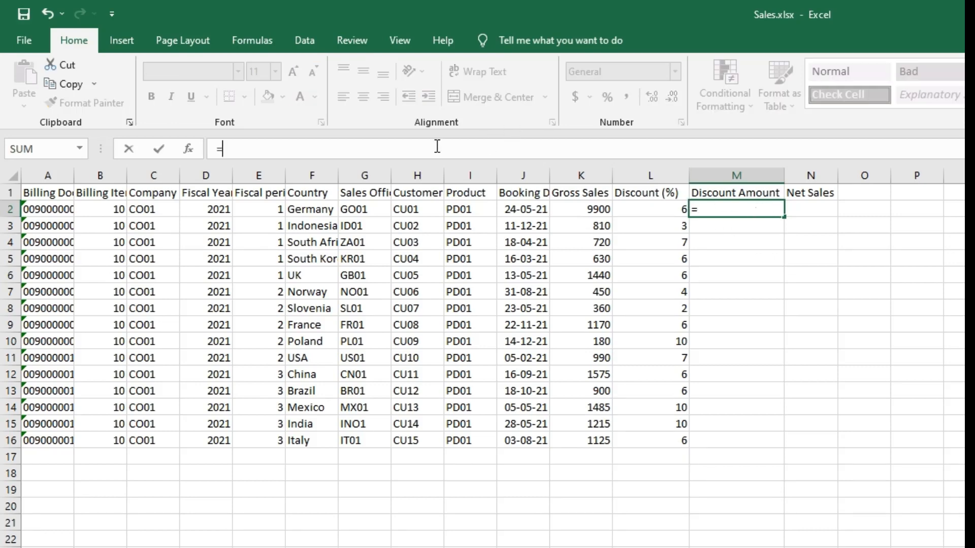
pyautogui.write('(')
pyautogui.click(587, 209)
pyautogui.write('*')
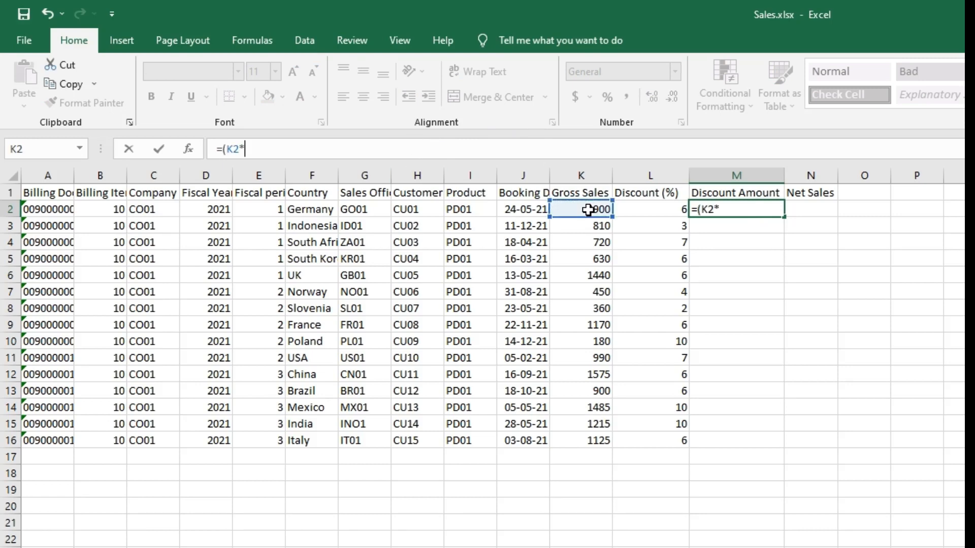
pyautogui.click(666, 211)
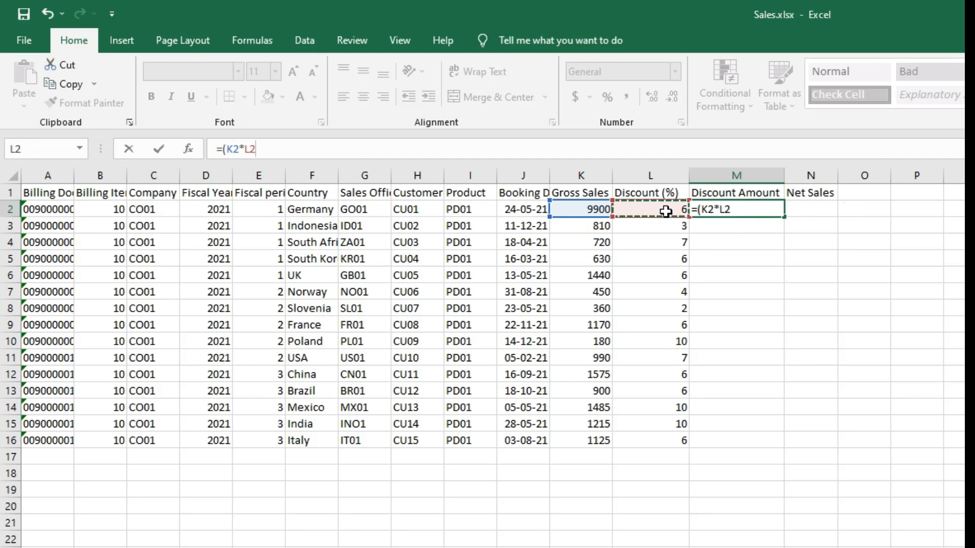
pyautogui.write(')/')
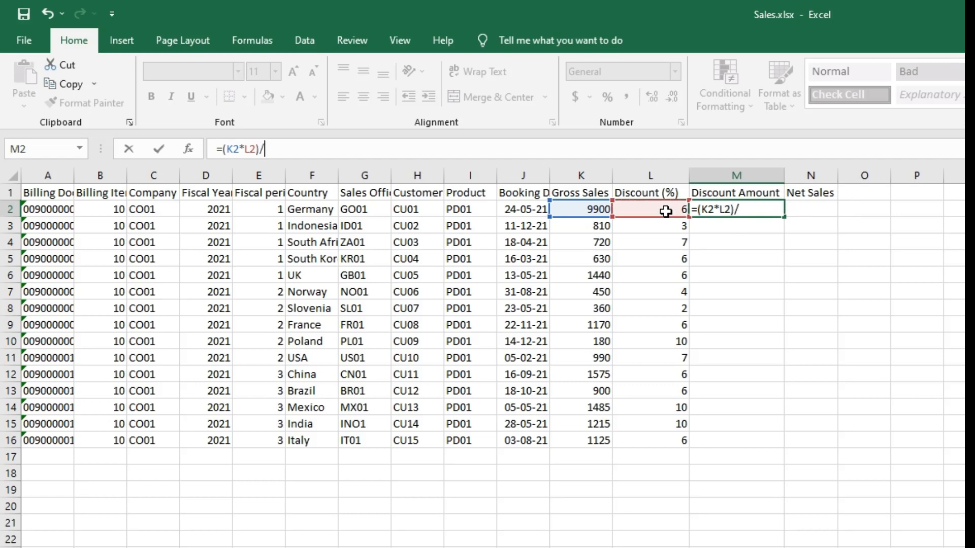
pyautogui.write('100')
pyautogui.press('Return')
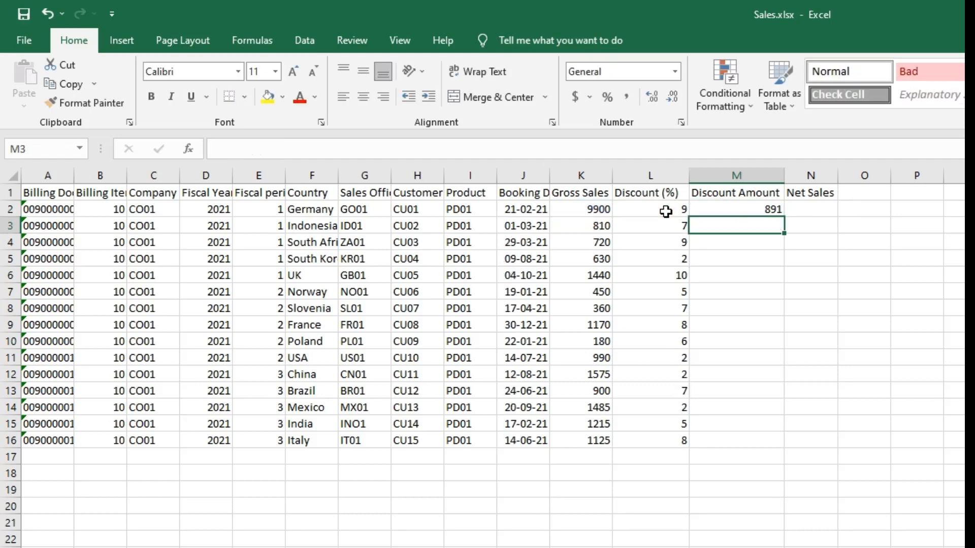
pyautogui.click(752, 211)
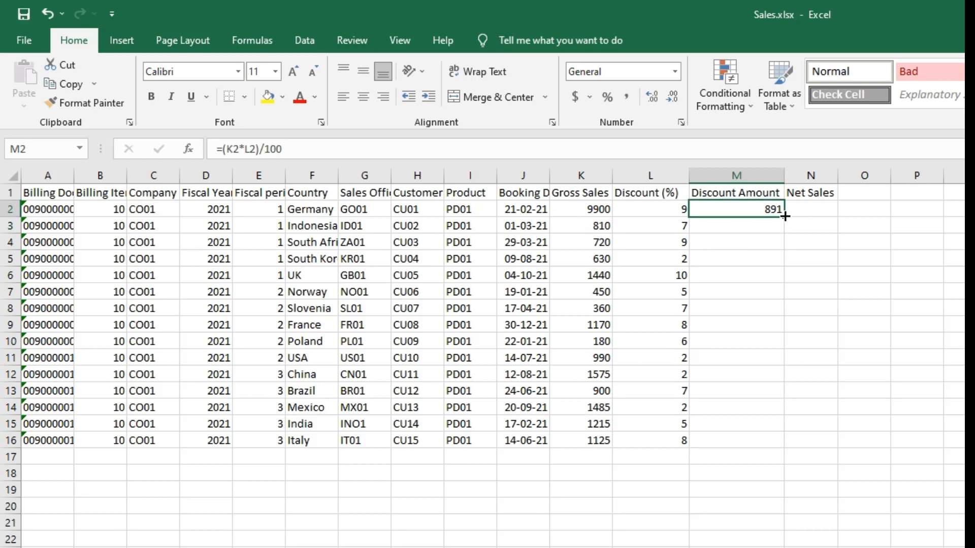
pyautogui.moveTo(783, 216); pyautogui.dragTo(792, 445)
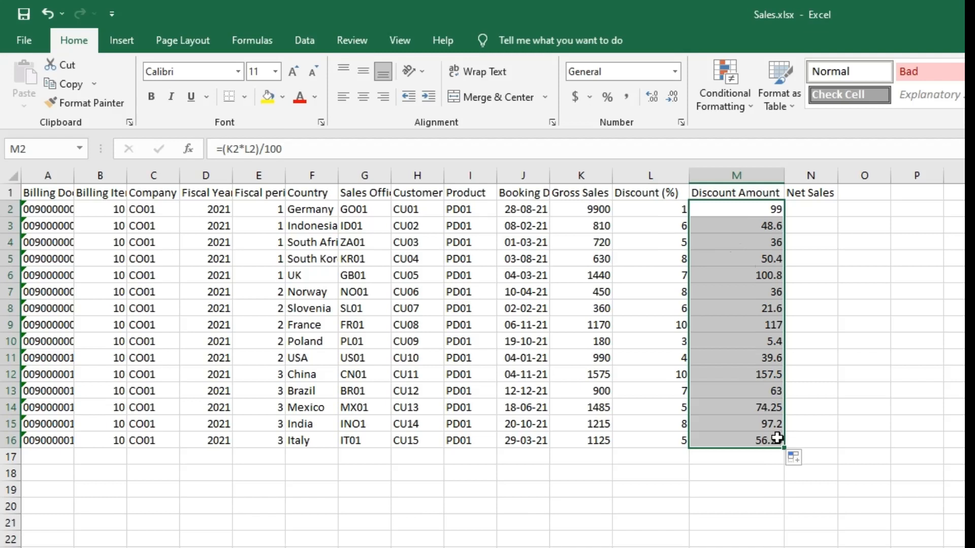
# Enter =K2-M2 in N2 and copy it down through N16
pyautogui.click(824, 206)
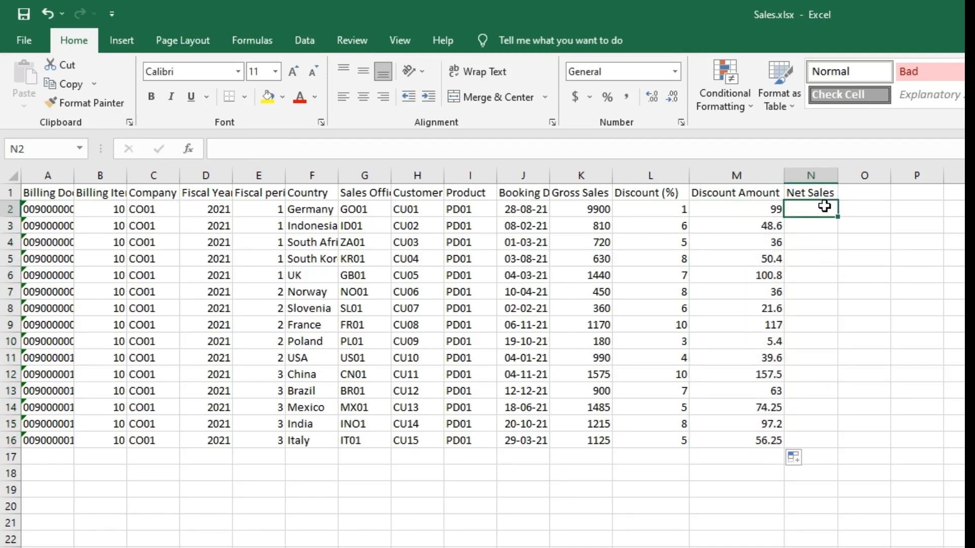
pyautogui.write('=')
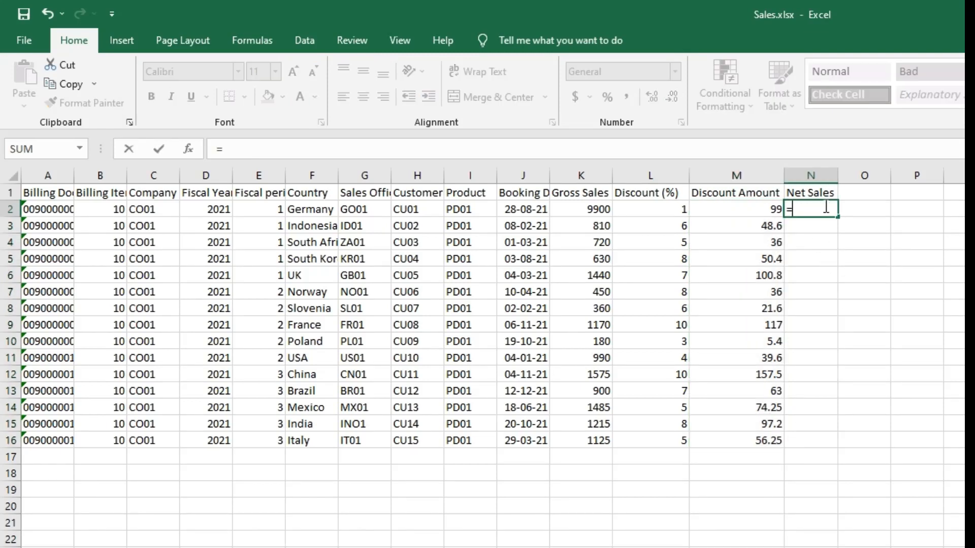
pyautogui.click(596, 209)
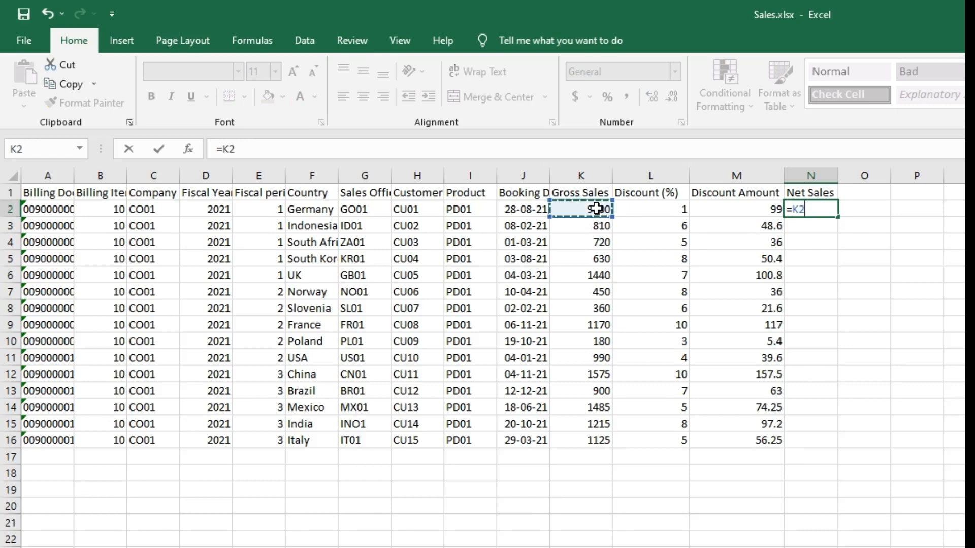
pyautogui.write('-')
pyautogui.click(749, 213)
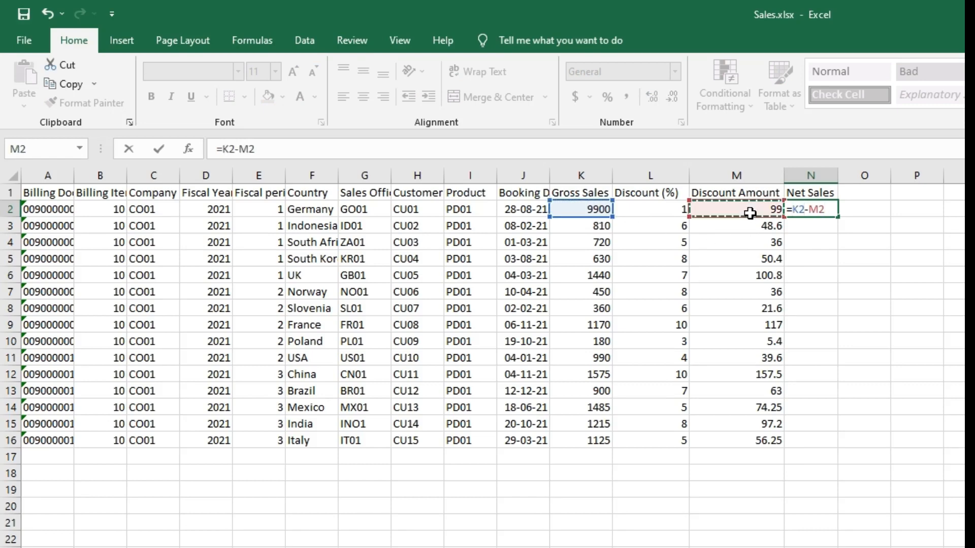
pyautogui.press('Return')
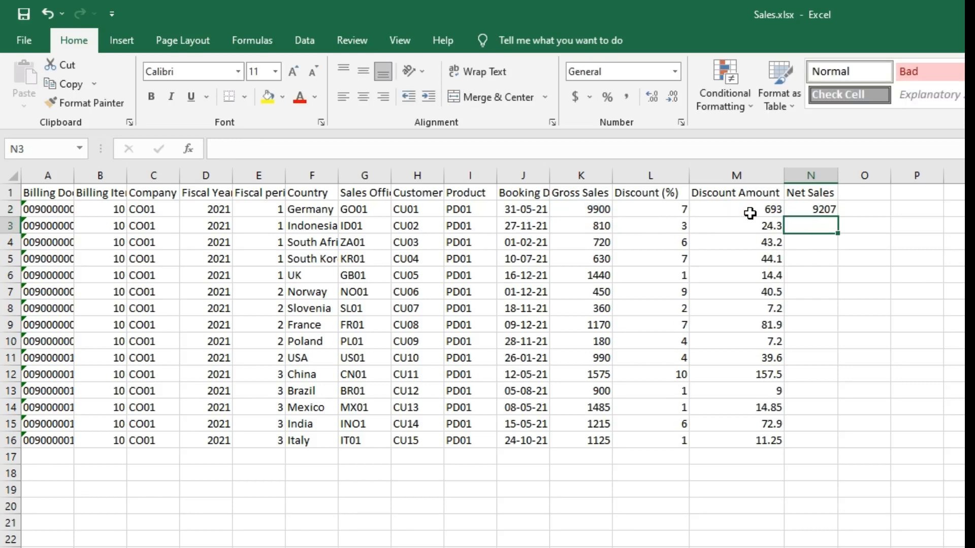
pyautogui.click(830, 209)
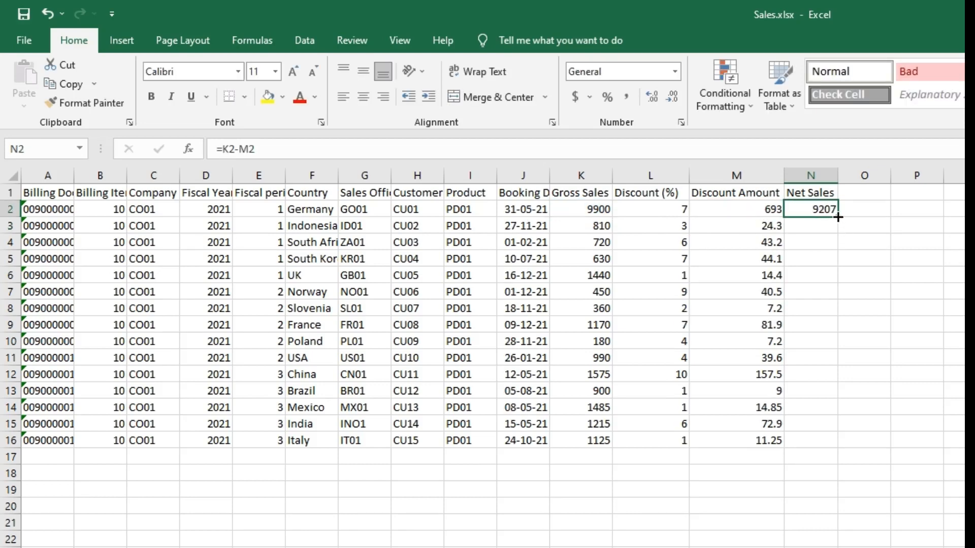
pyautogui.moveTo(837, 217); pyautogui.dragTo(841, 440)
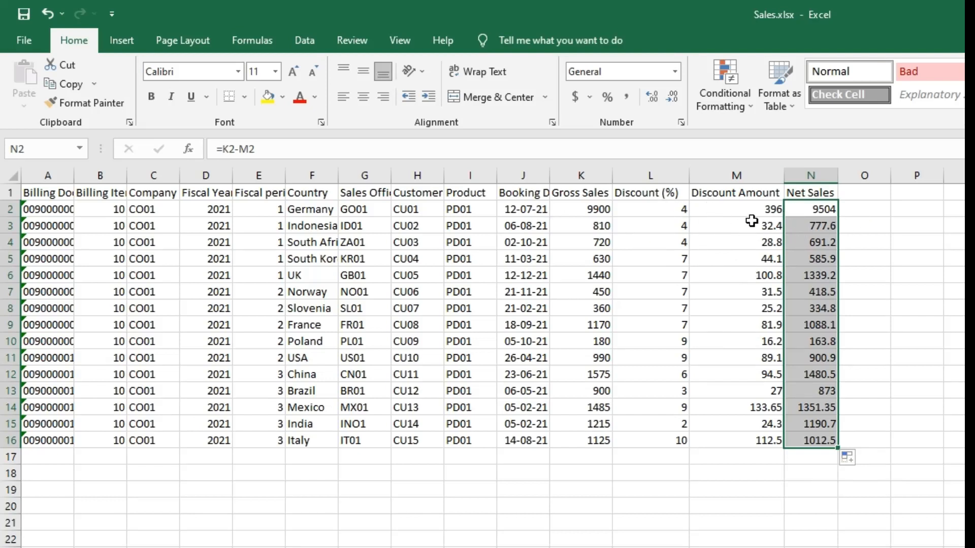
# Check the Net Sales formula in N2 and its filled range N2:N16
pyautogui.click(815, 475)
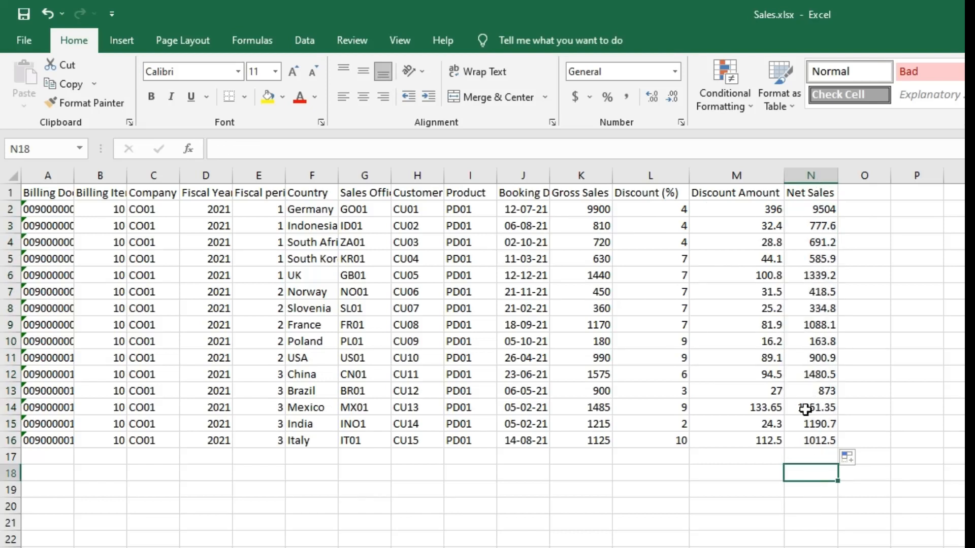
pyautogui.click(813, 209)
pyautogui.moveTo(813, 208); pyautogui.dragTo(818, 433)
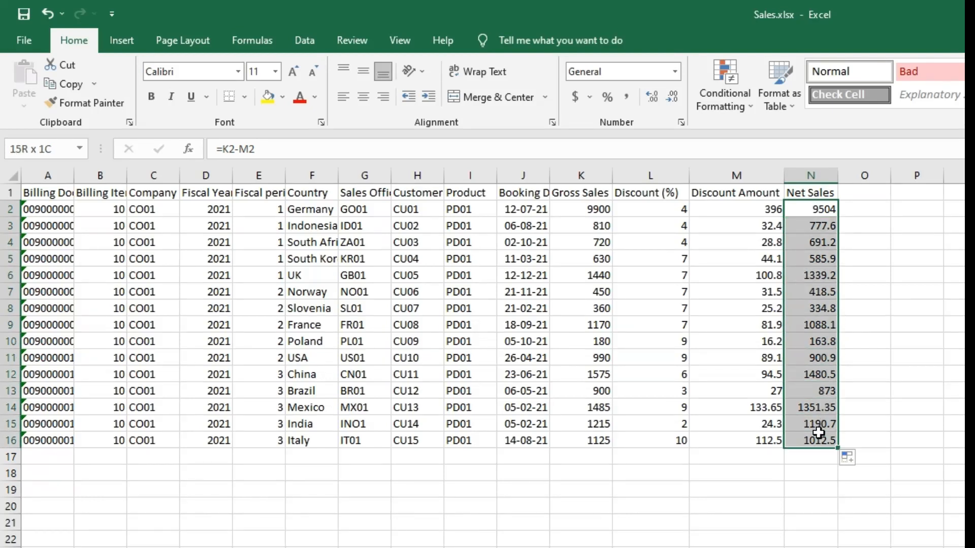
pyautogui.click(821, 277)
pyautogui.click(796, 207)
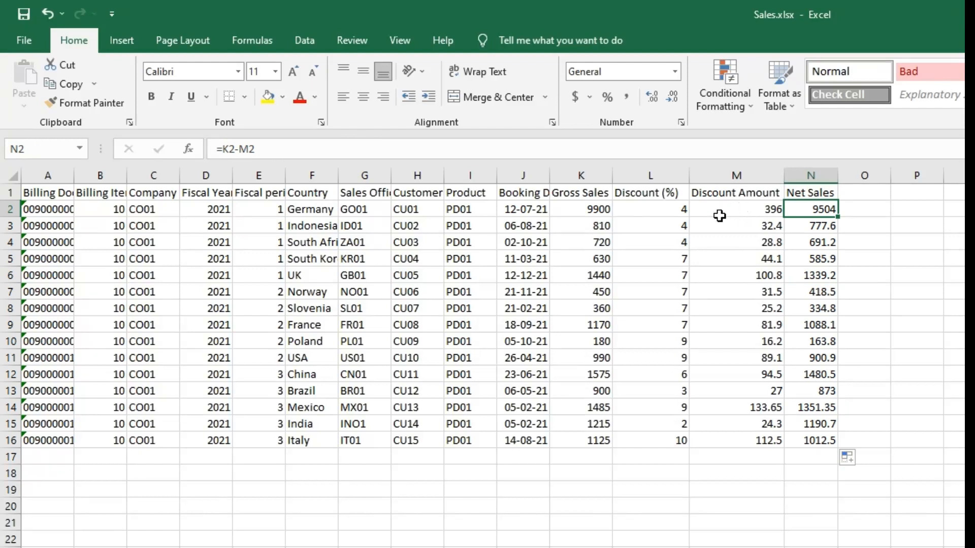
# Inspect the L2, L4 and M2 formulas, then select the block K2:N16
pyautogui.moveTo(637, 208); pyautogui.dragTo(817, 442)
pyautogui.click(630, 242)
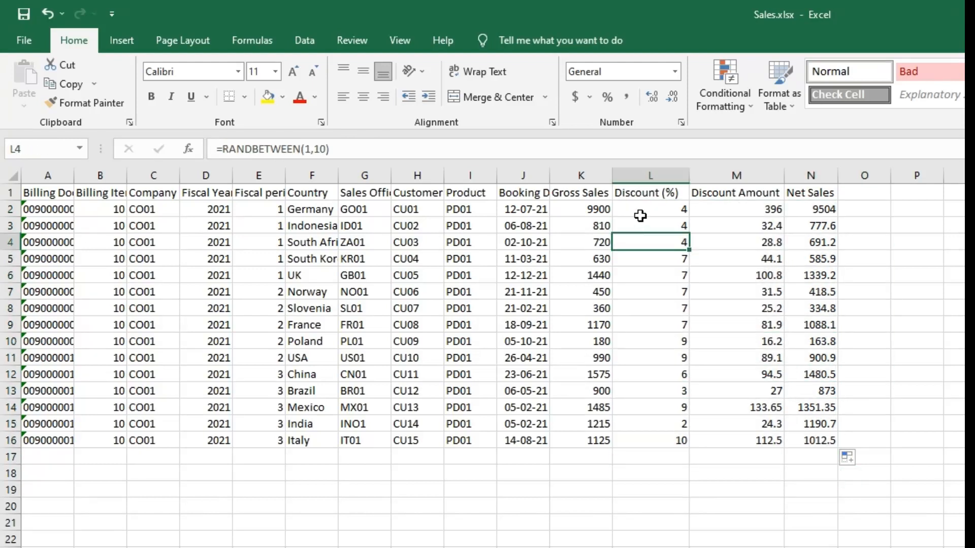
pyautogui.click(640, 214)
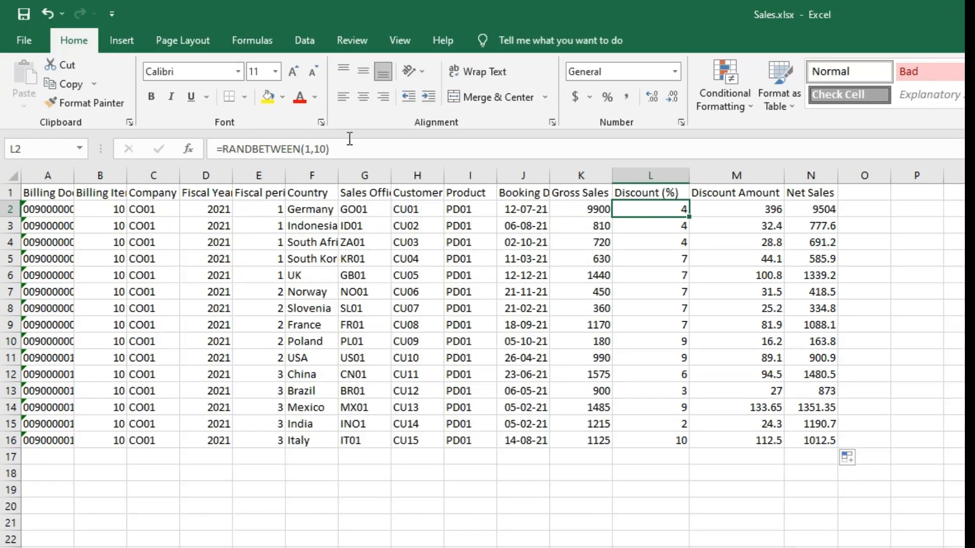
pyautogui.click(761, 210)
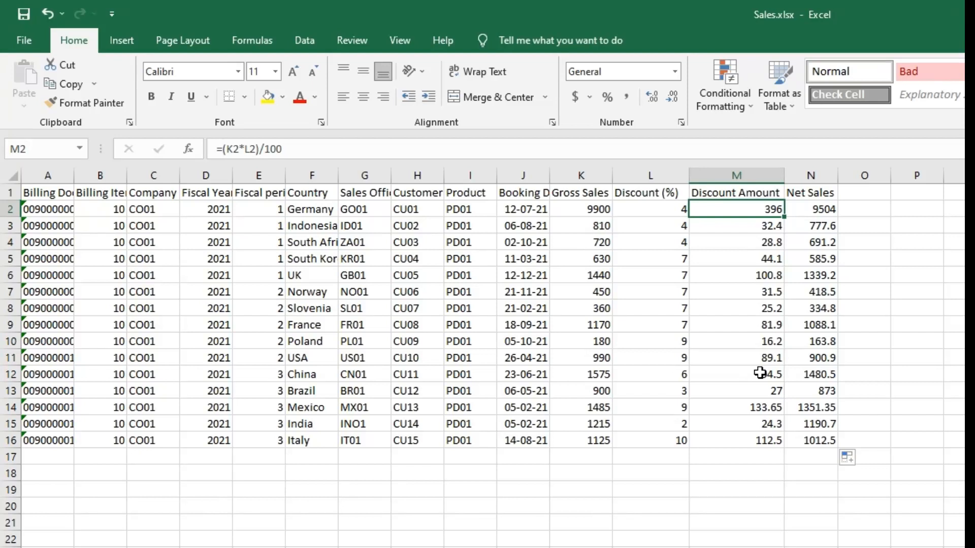
pyautogui.click(758, 308)
pyautogui.moveTo(586, 210); pyautogui.dragTo(818, 445)
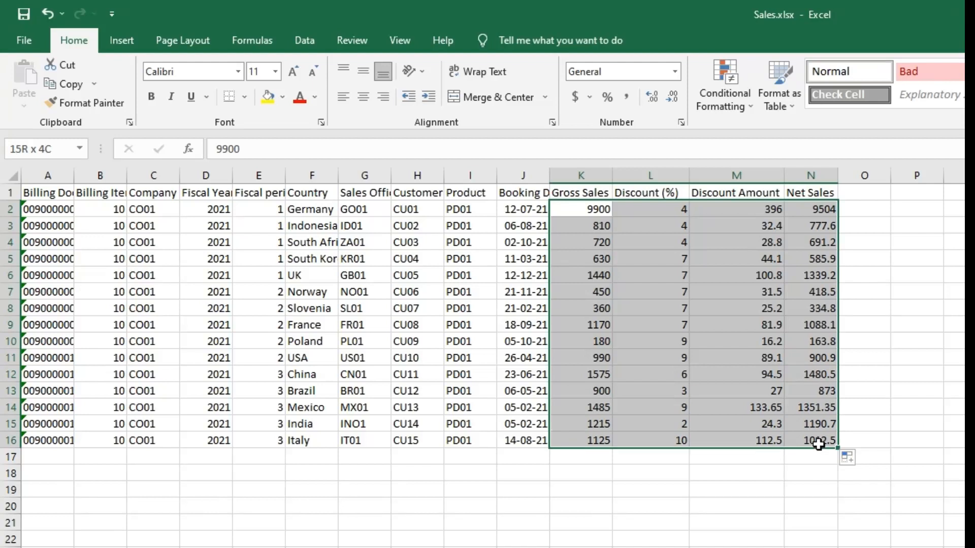
pyautogui.click(737, 325)
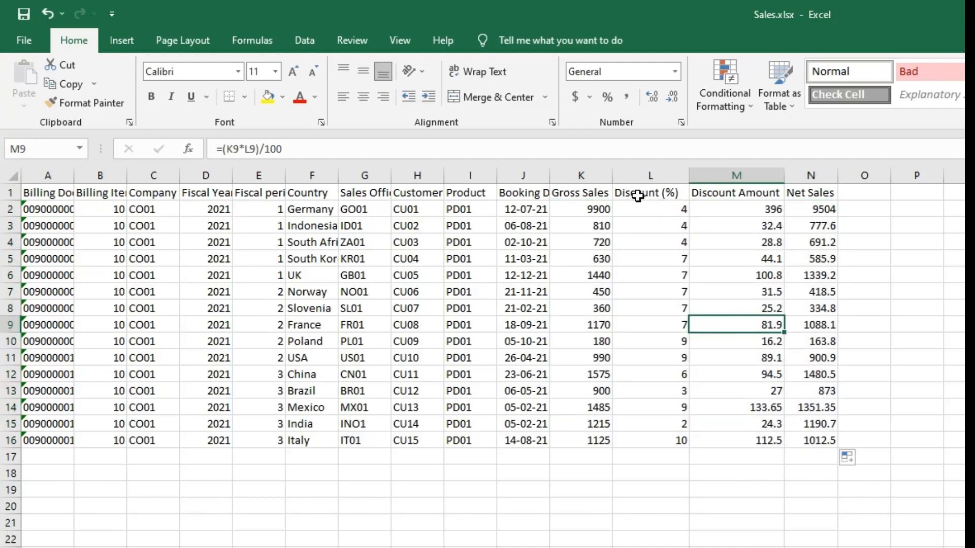
# Tick Hidden on the Protection tab of Format Cells for L1:N16
pyautogui.moveTo(643, 193); pyautogui.dragTo(832, 445)
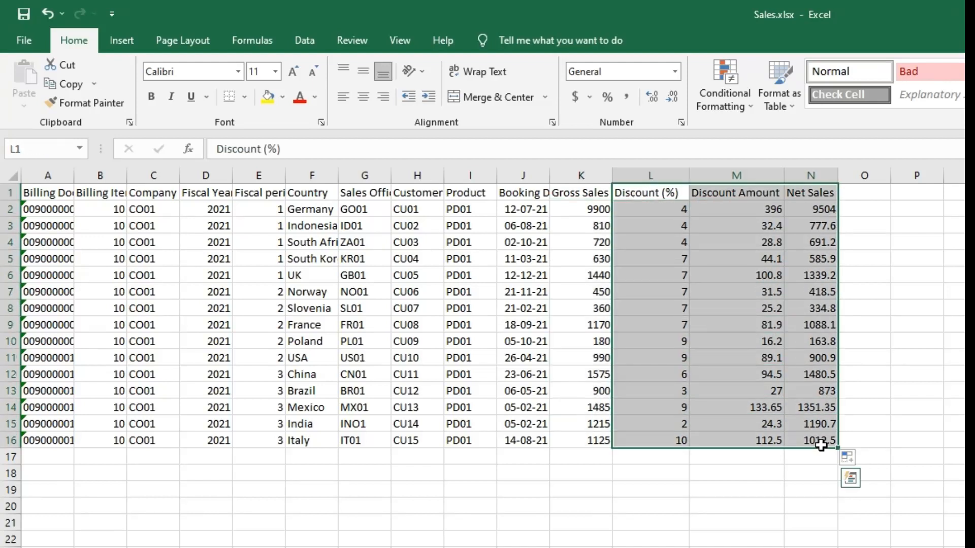
pyautogui.rightClick(810, 435)
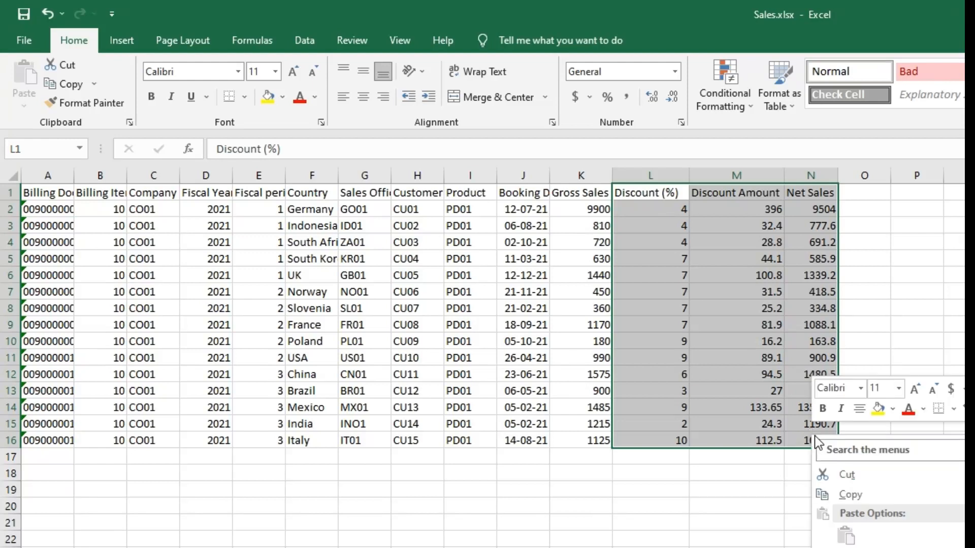
pyautogui.click(858, 547)
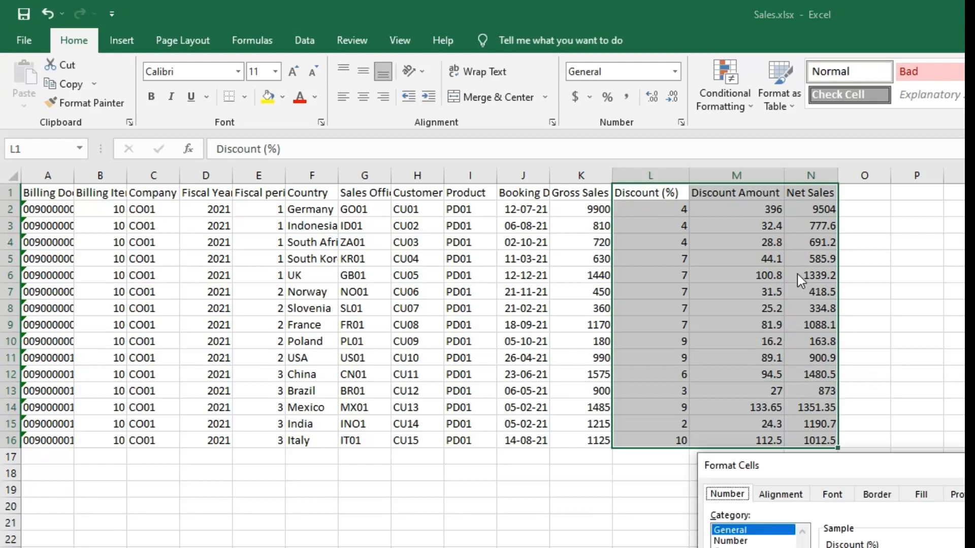
pyautogui.moveTo(858, 457); pyautogui.dragTo(758, 192)
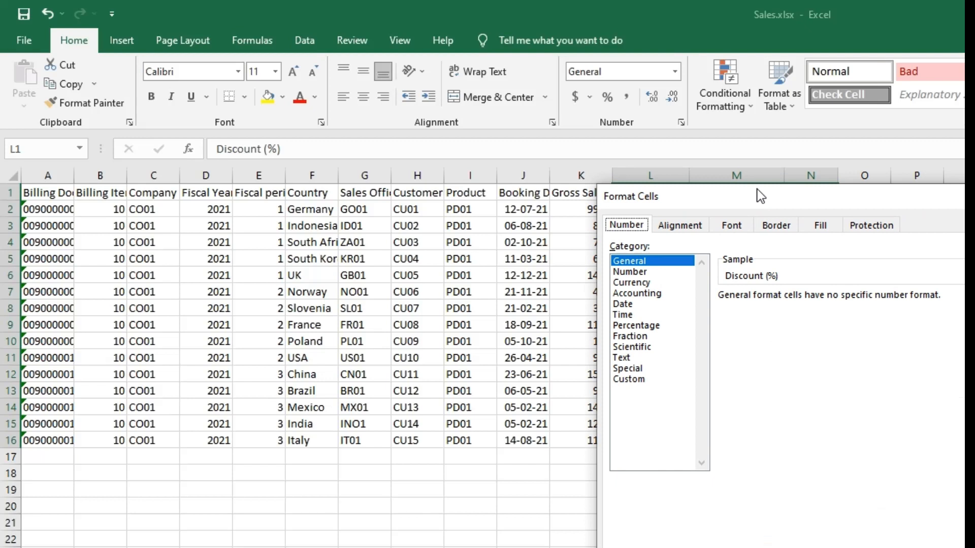
pyautogui.click(865, 224)
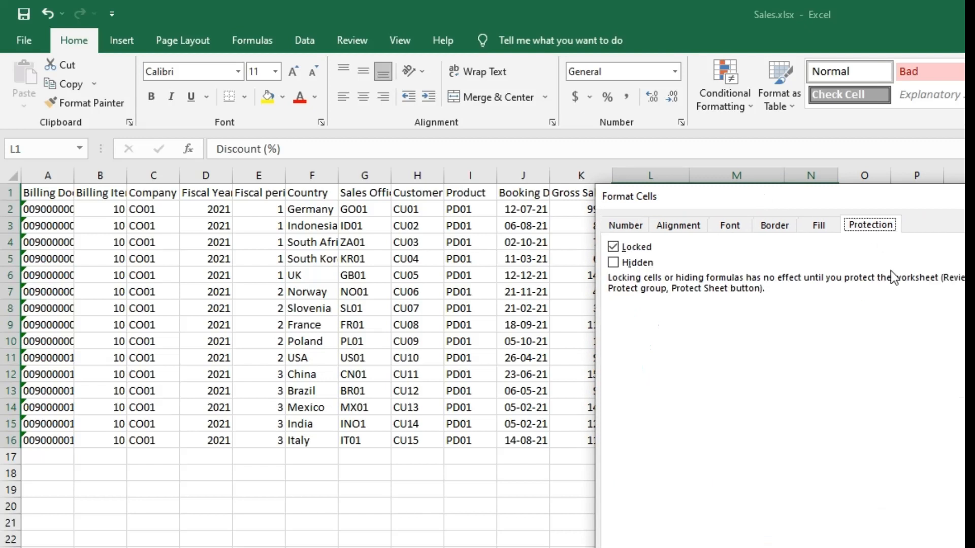
pyautogui.click(614, 263)
pyautogui.press('Return')
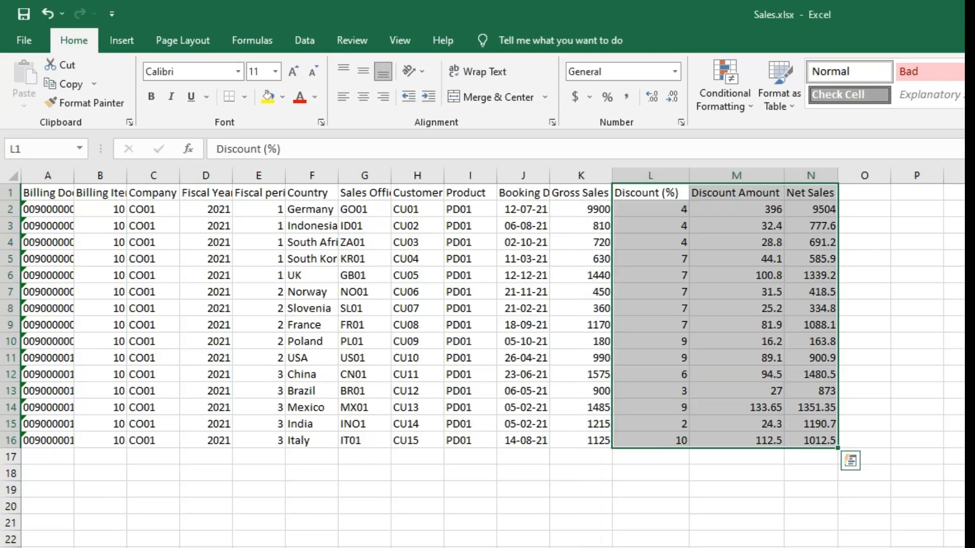
# Start Protect Sheet, allowing format cells, columns, rows and insert columns and rows
pyautogui.click(358, 44)
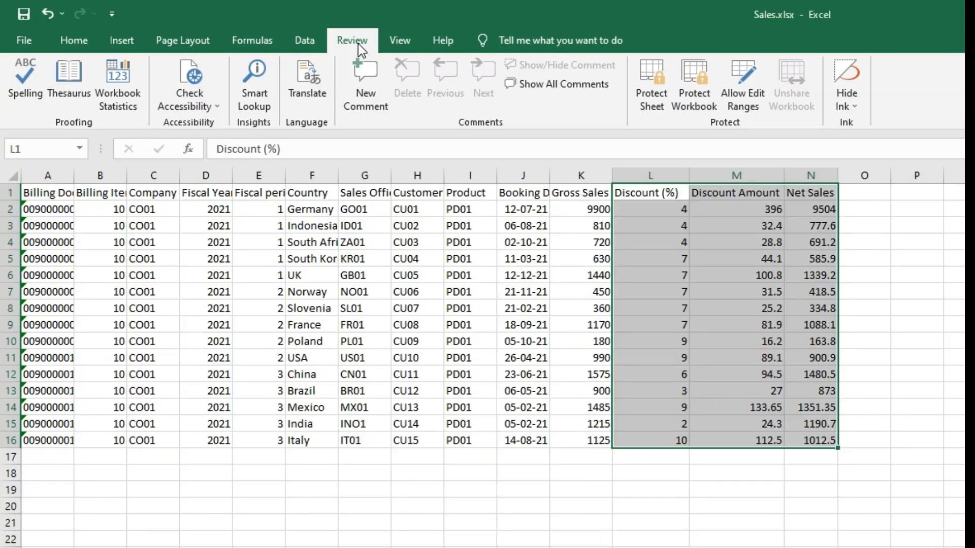
pyautogui.click(648, 71)
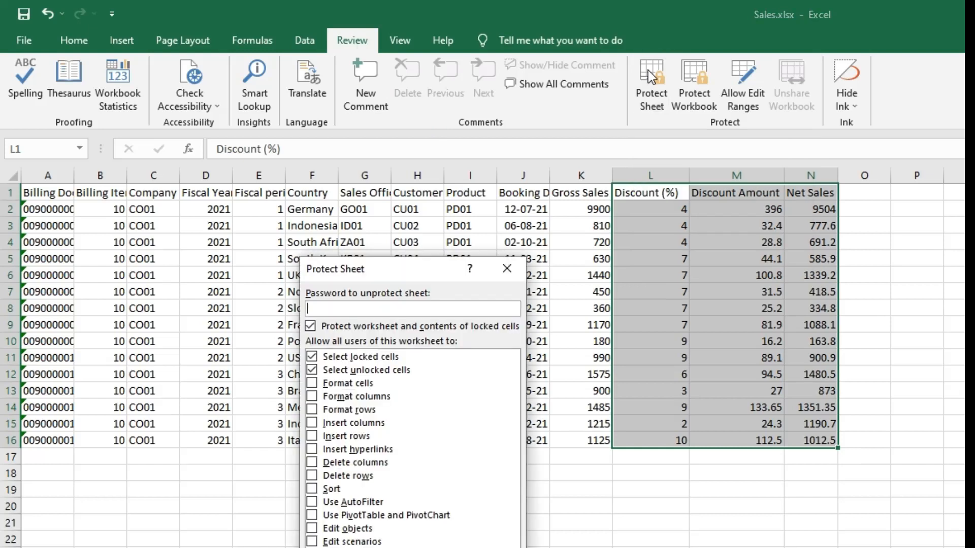
pyautogui.click(312, 383)
pyautogui.click(311, 396)
pyautogui.click(311, 410)
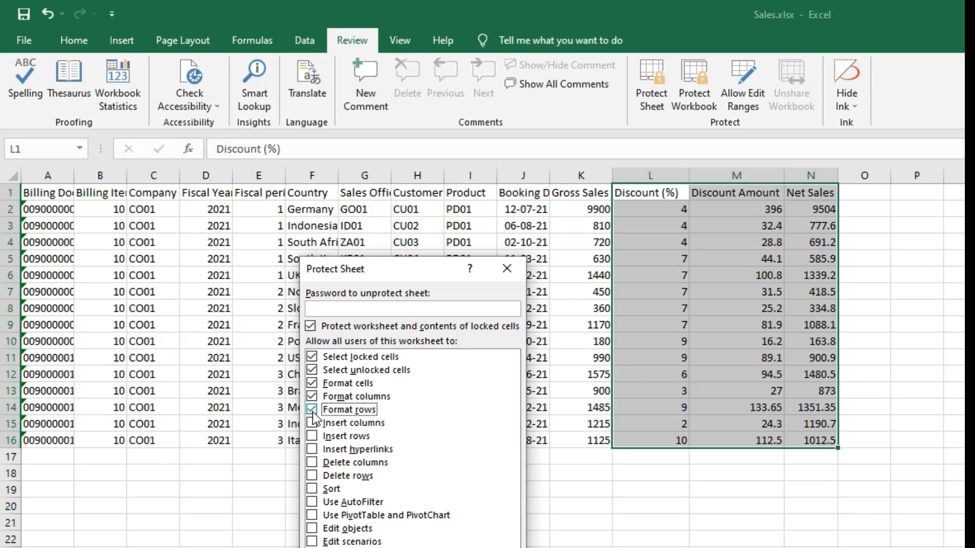
pyautogui.click(311, 422)
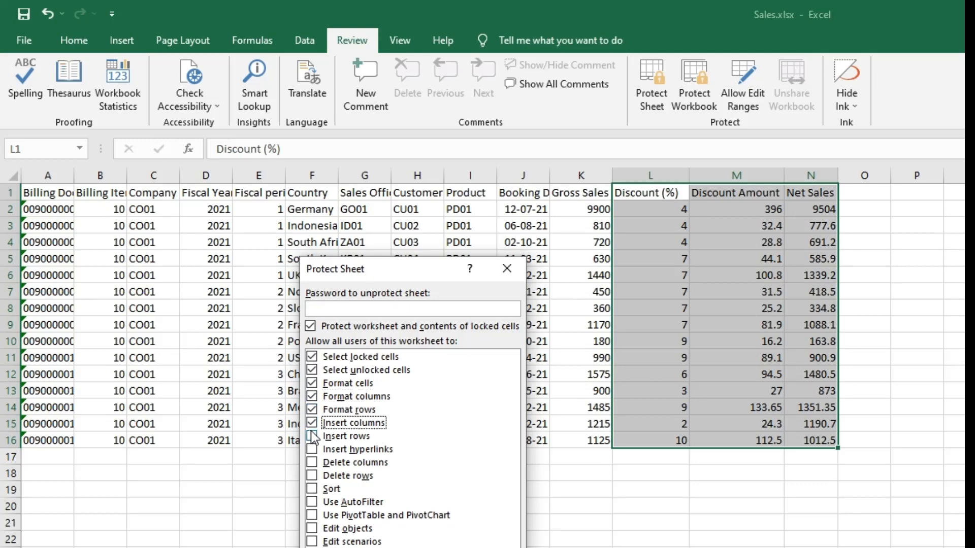
pyautogui.click(311, 436)
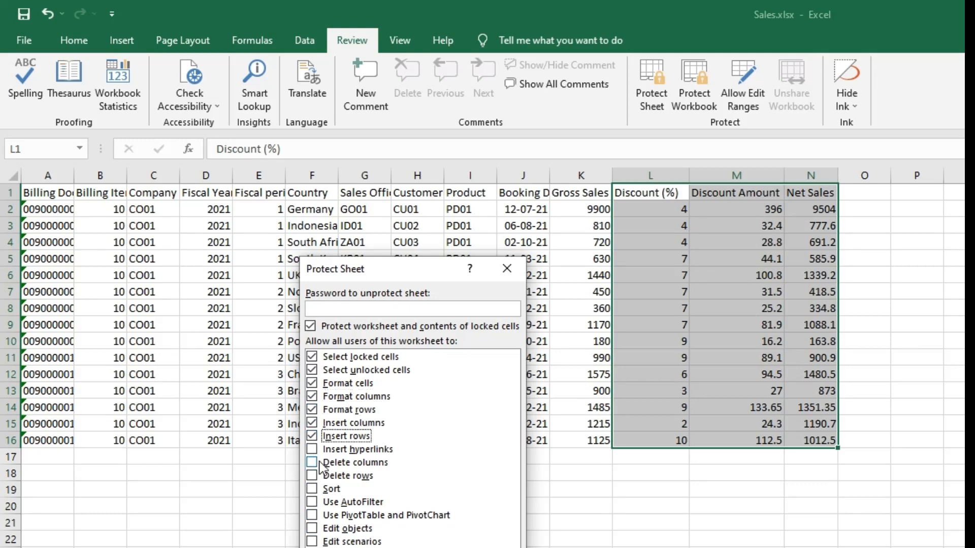
# Enter and confirm the sheet password to finish protecting the sheet
pyautogui.click(366, 309)
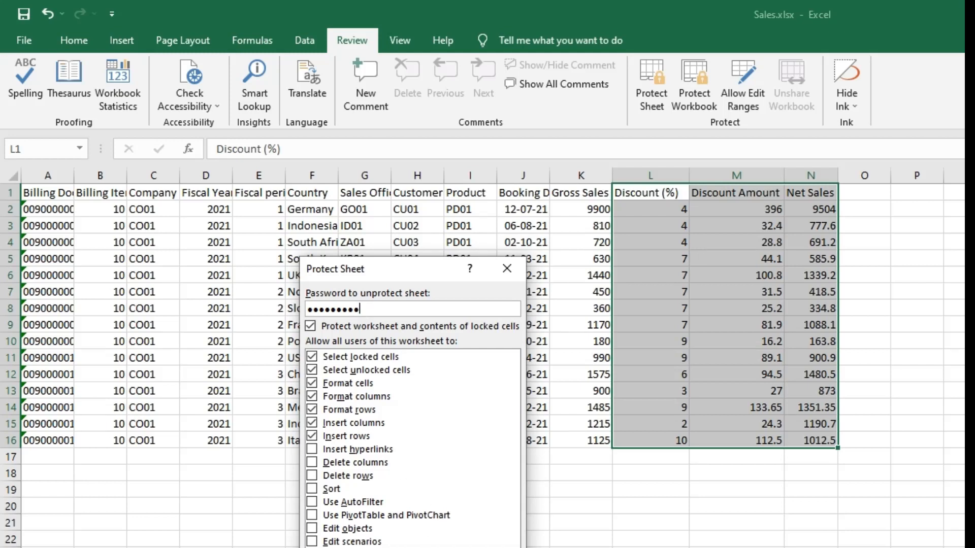
pyautogui.press('Return')
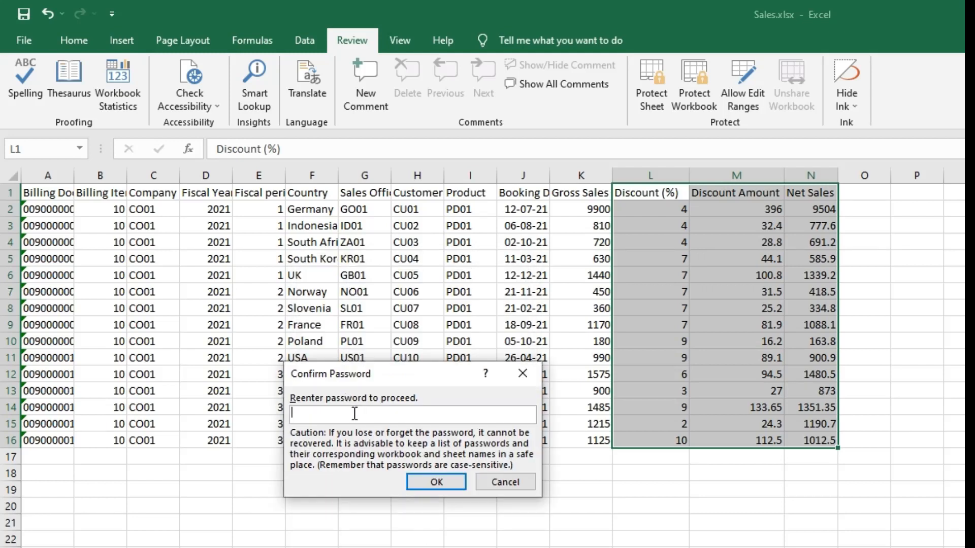
pyautogui.write('1234')
pyautogui.click(437, 481)
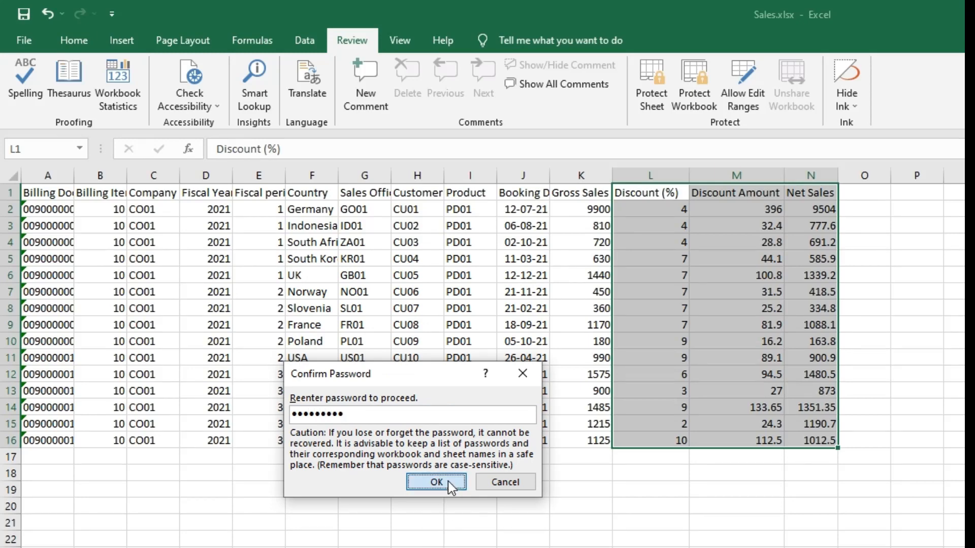
pyautogui.click(699, 518)
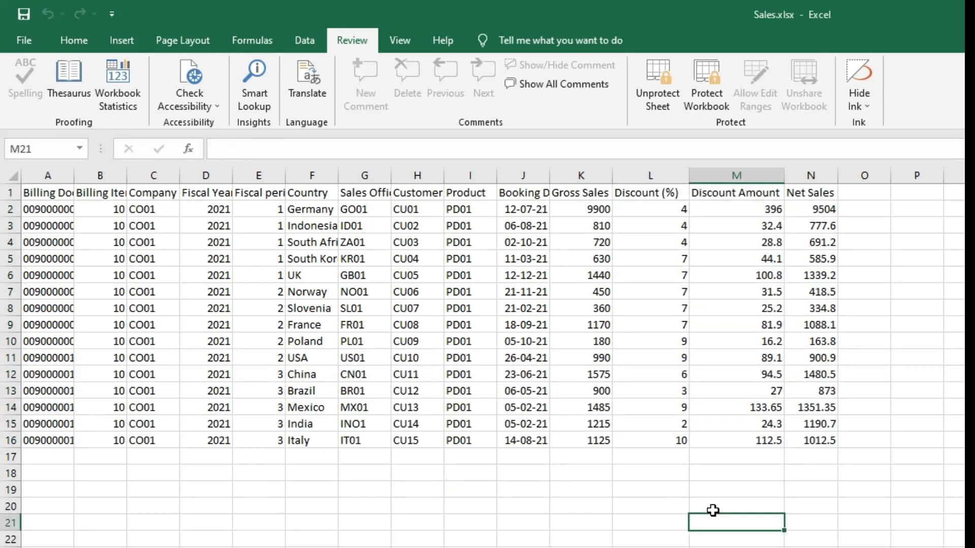
pyautogui.click(646, 213)
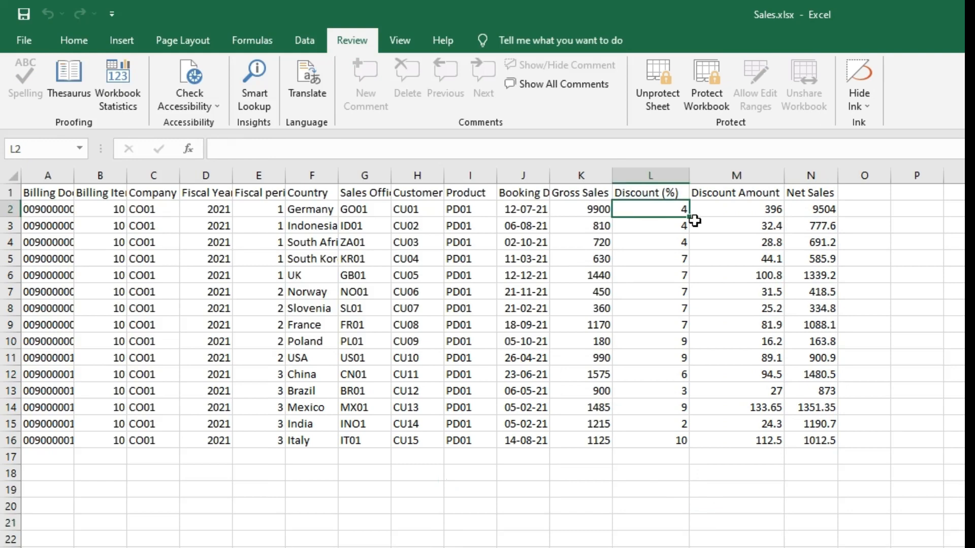
pyautogui.click(676, 233)
pyautogui.click(681, 205)
pyautogui.click(744, 209)
pyautogui.click(744, 292)
pyautogui.click(760, 422)
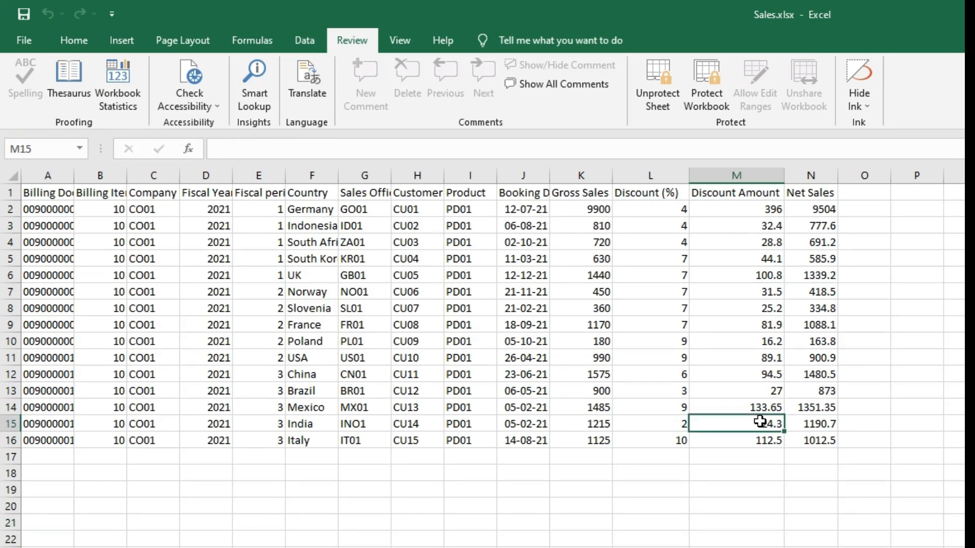
pyautogui.click(800, 209)
pyautogui.click(812, 308)
pyautogui.click(814, 421)
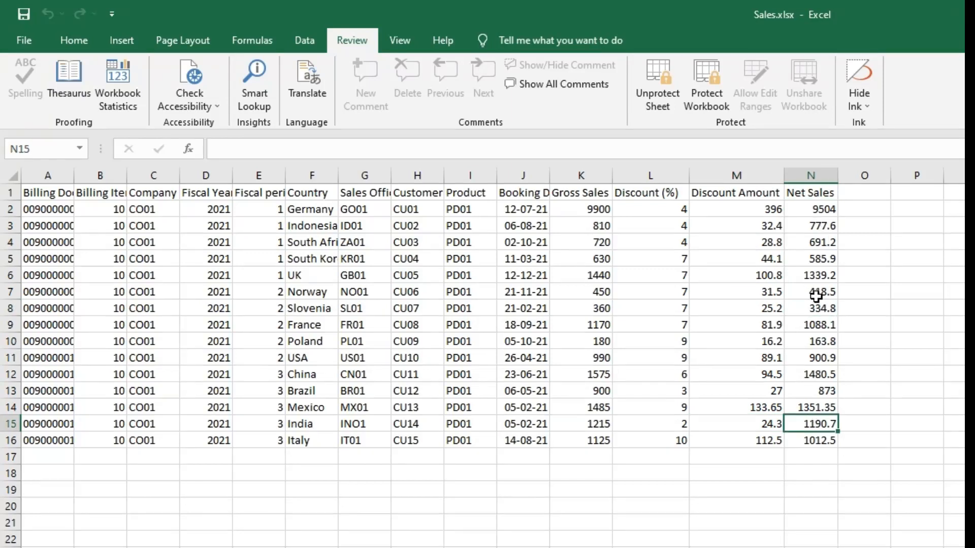
pyautogui.doubleClick(816, 209)
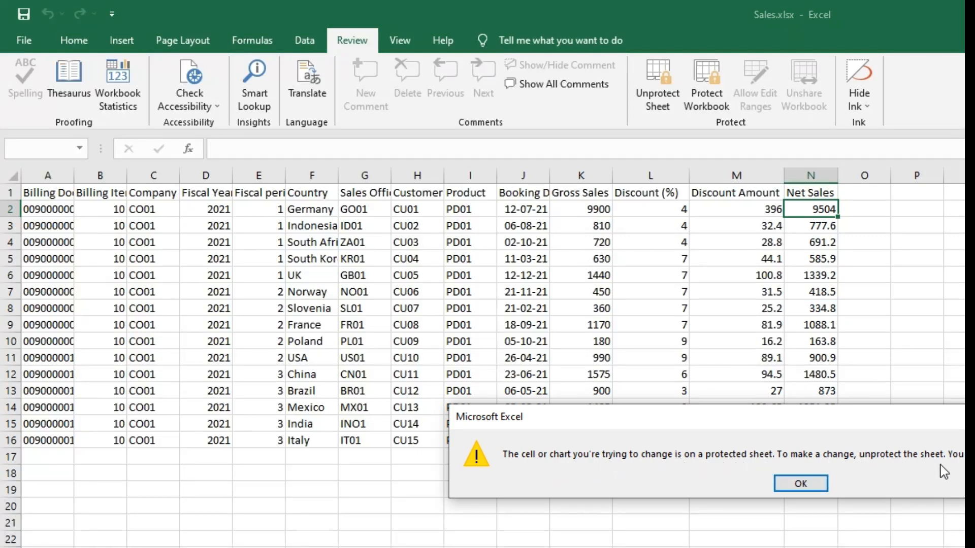
pyautogui.click(801, 484)
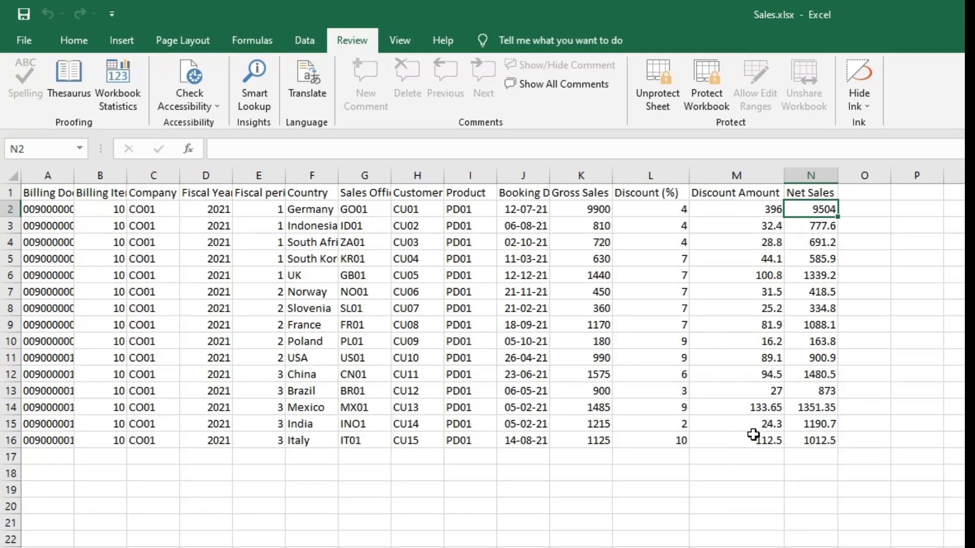
pyautogui.click(814, 256)
pyautogui.click(735, 224)
pyautogui.click(813, 305)
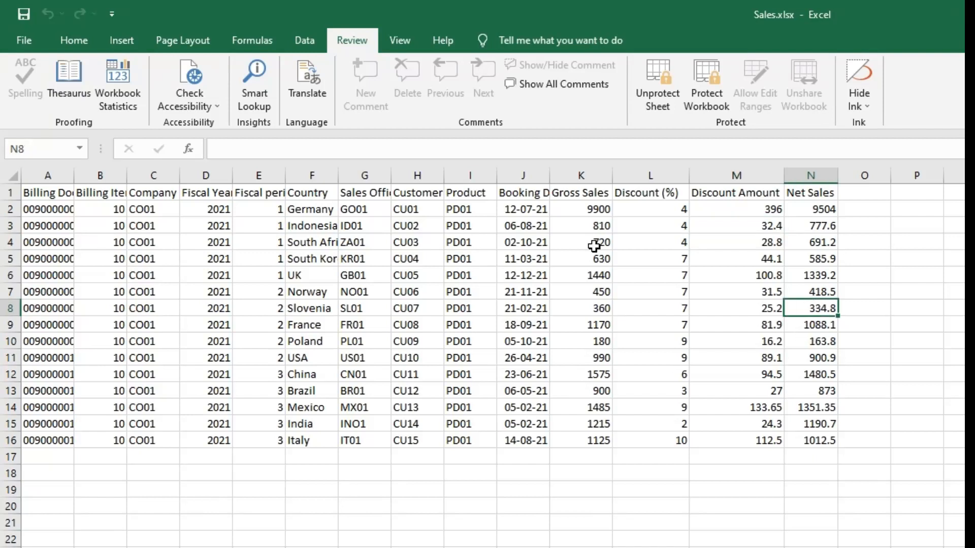
pyautogui.click(790, 394)
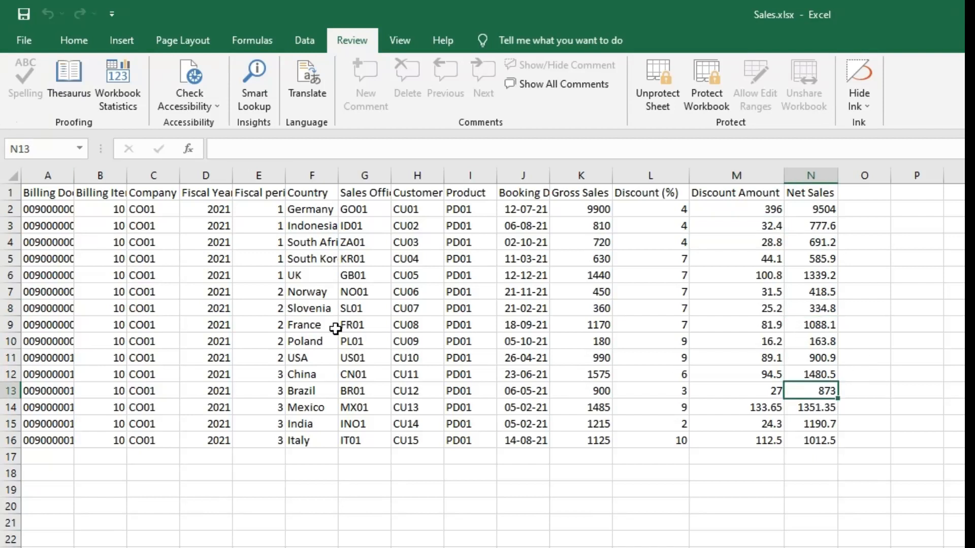
pyautogui.click(527, 355)
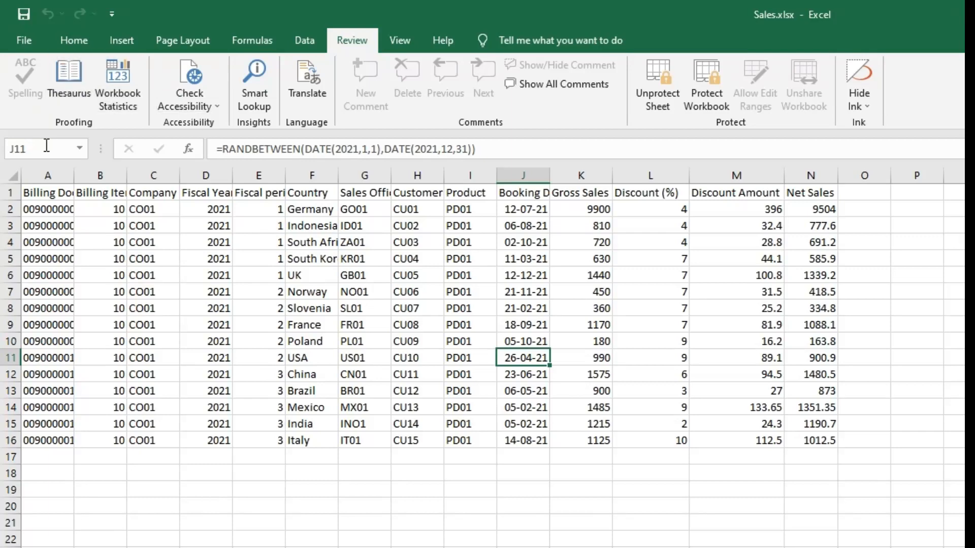
# Set the AutoRecover save interval to 10 minutes in Excel Options' Save settings
pyautogui.click(23, 45)
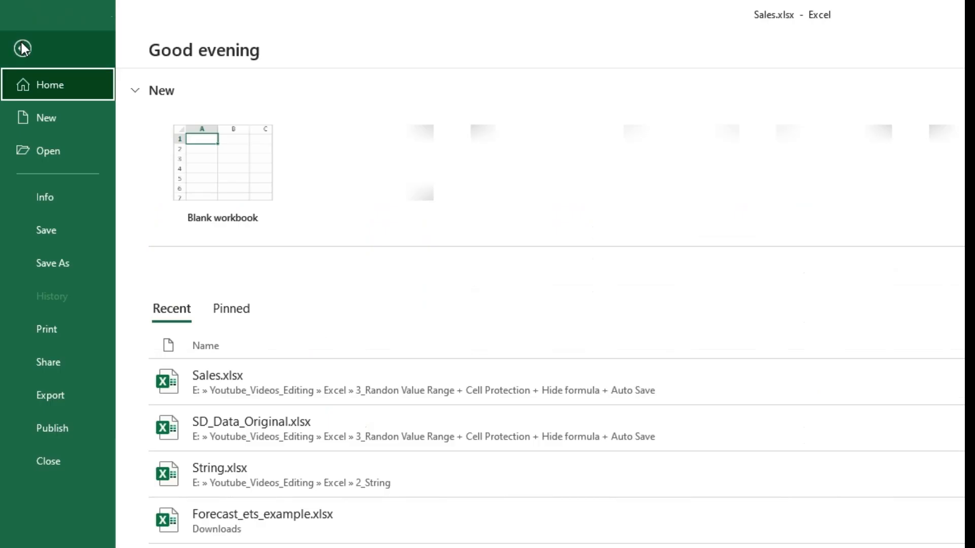
pyautogui.click(48, 547)
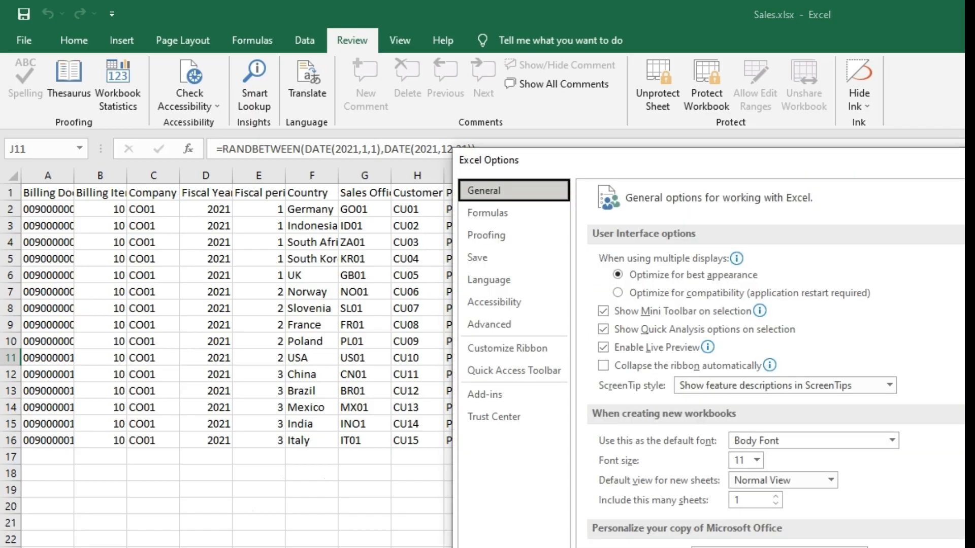
pyautogui.click(477, 261)
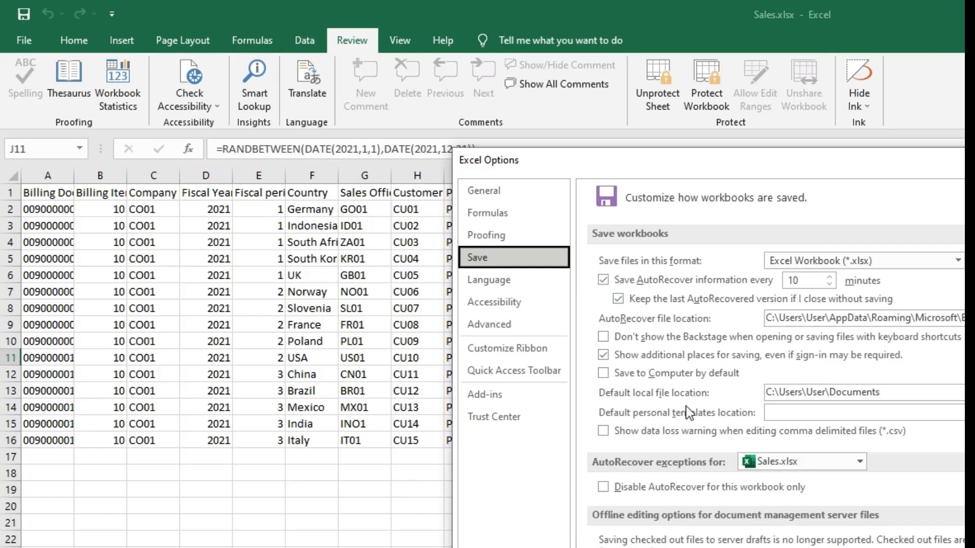
pyautogui.doubleClick(808, 280)
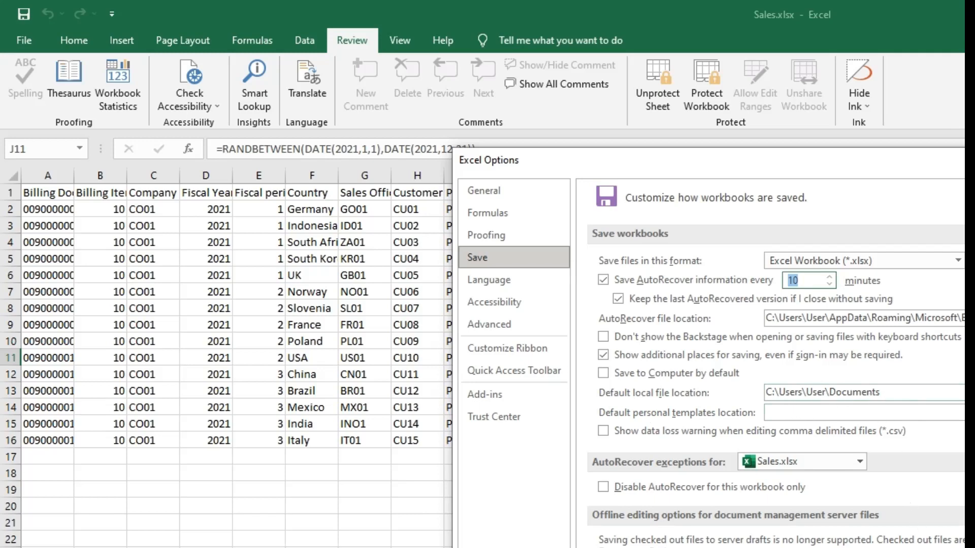
pyautogui.press('Escape')
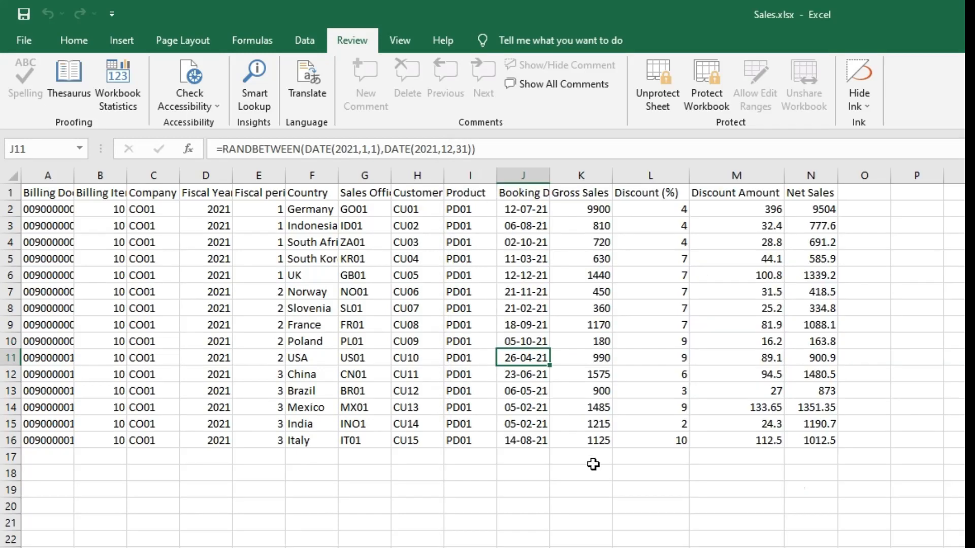